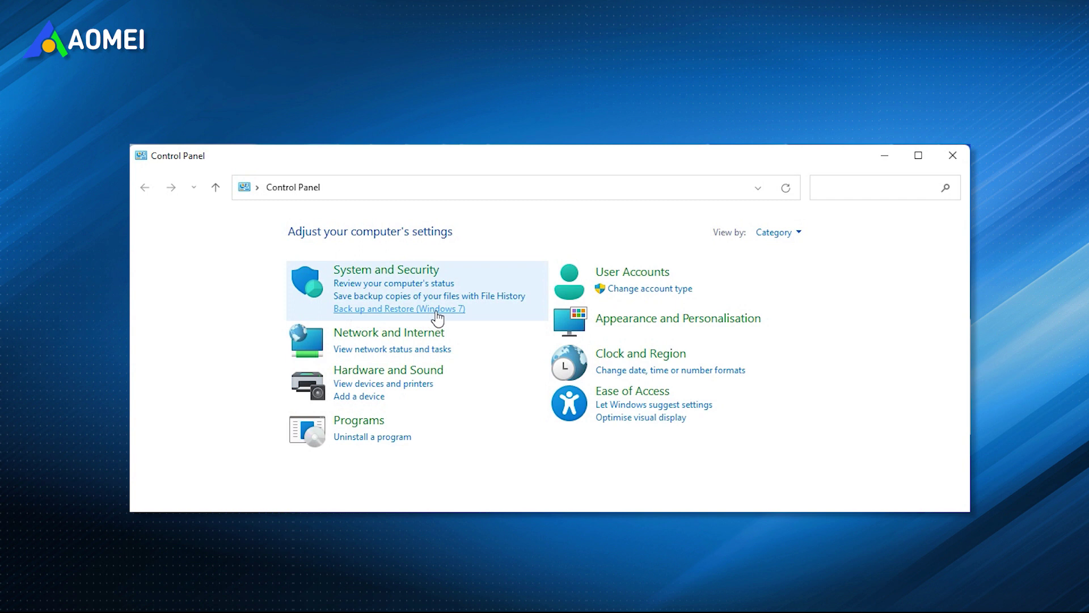
- Back up the EFI, C: and recovery partitions as a system image to New Volume (E:)
left_click(436, 310)
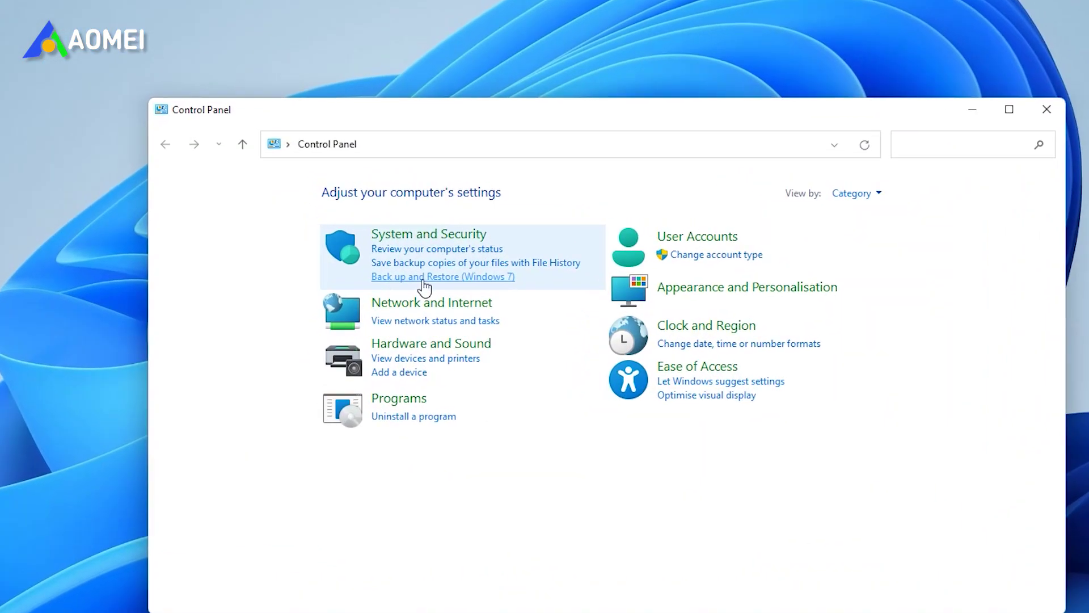
left_click(556, 327)
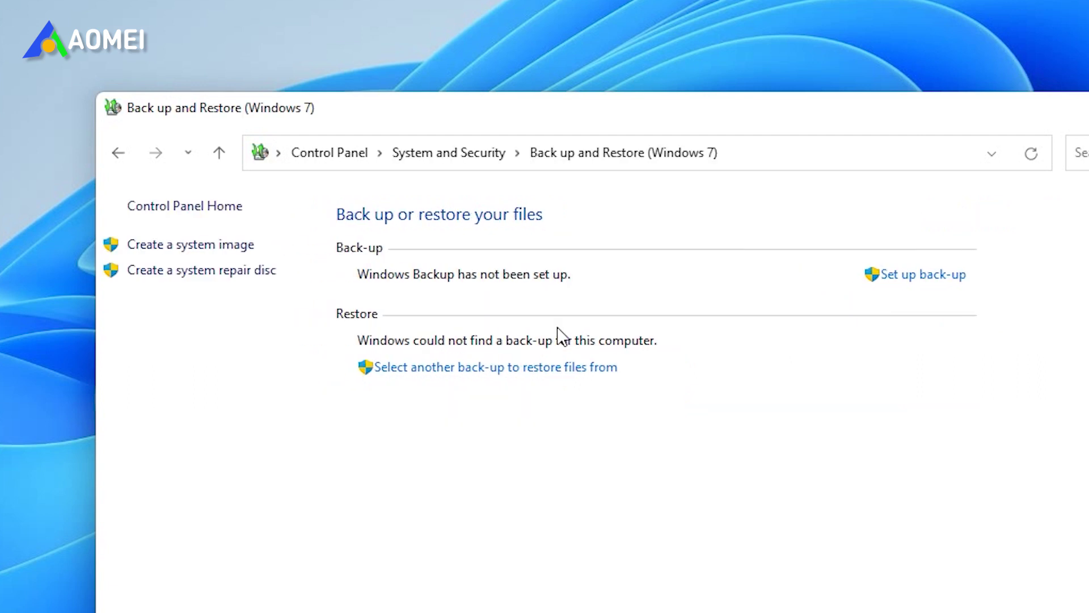
left_click(231, 244)
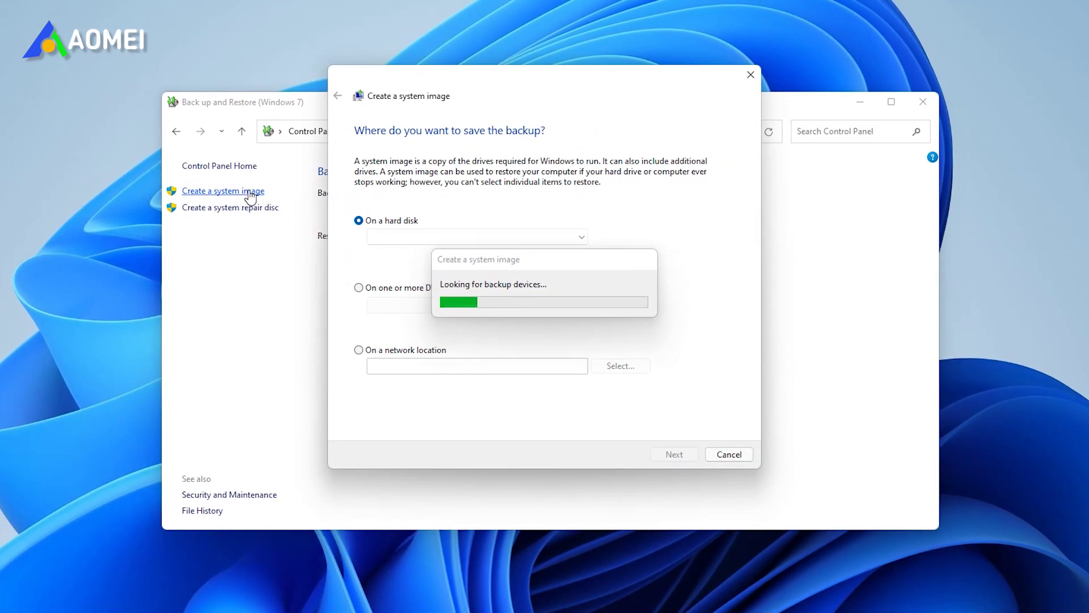
left_click(685, 454)
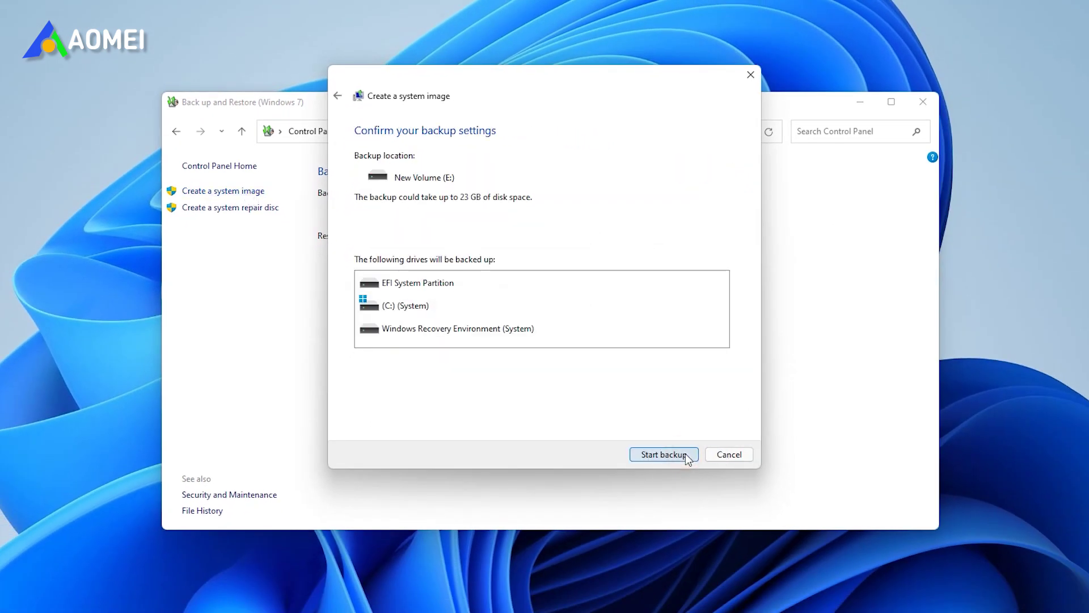
left_click(664, 455)
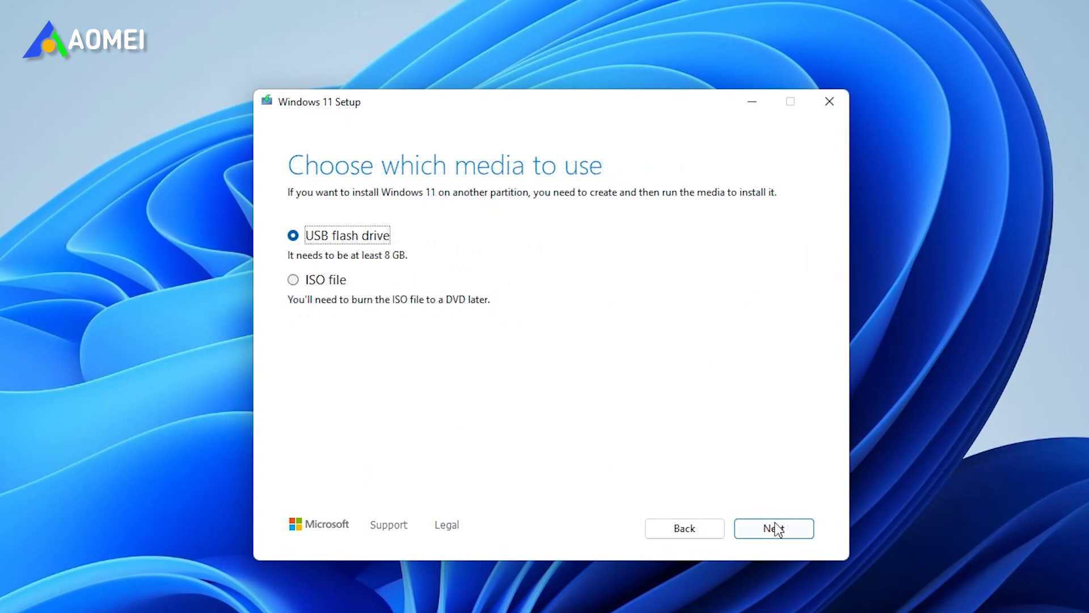
- Choose USB flash drive as the Windows 11 installation media type
left_click(776, 529)
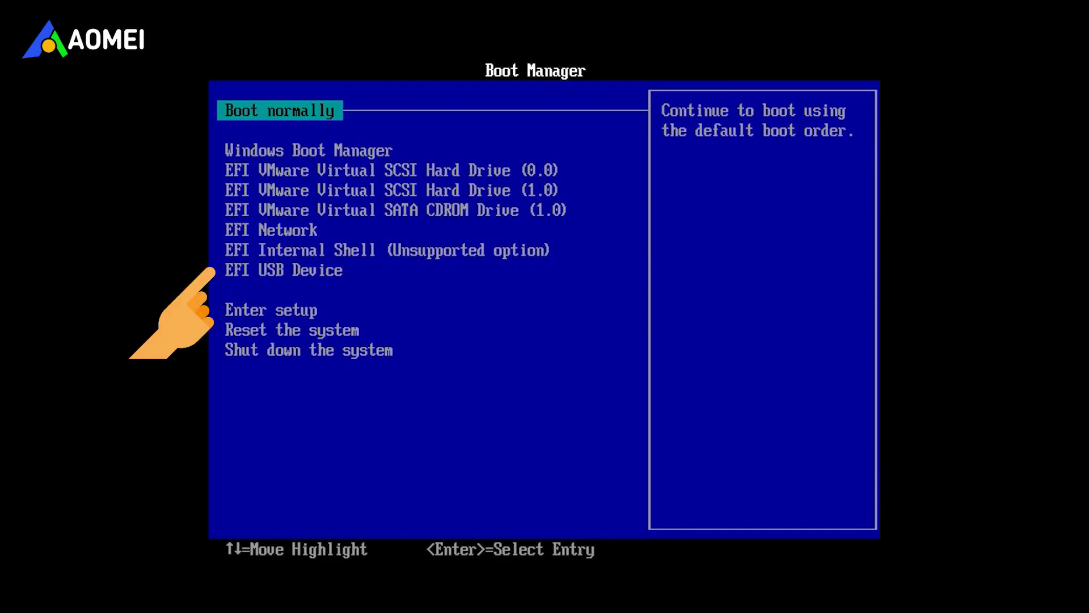
- Boot from the EFI USB Device and go through Windows Setup's repair option to Troubleshoot
key("Down")
key("Down")
key("Down")
key("Down")
key("Down")
key("Down")
key("Down")
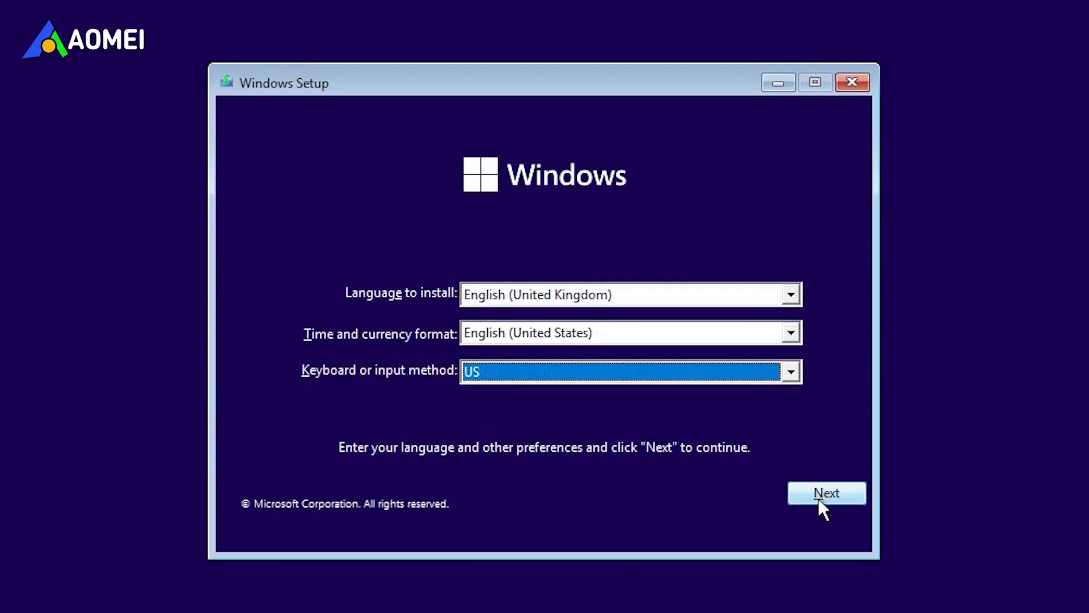
left_click(823, 493)
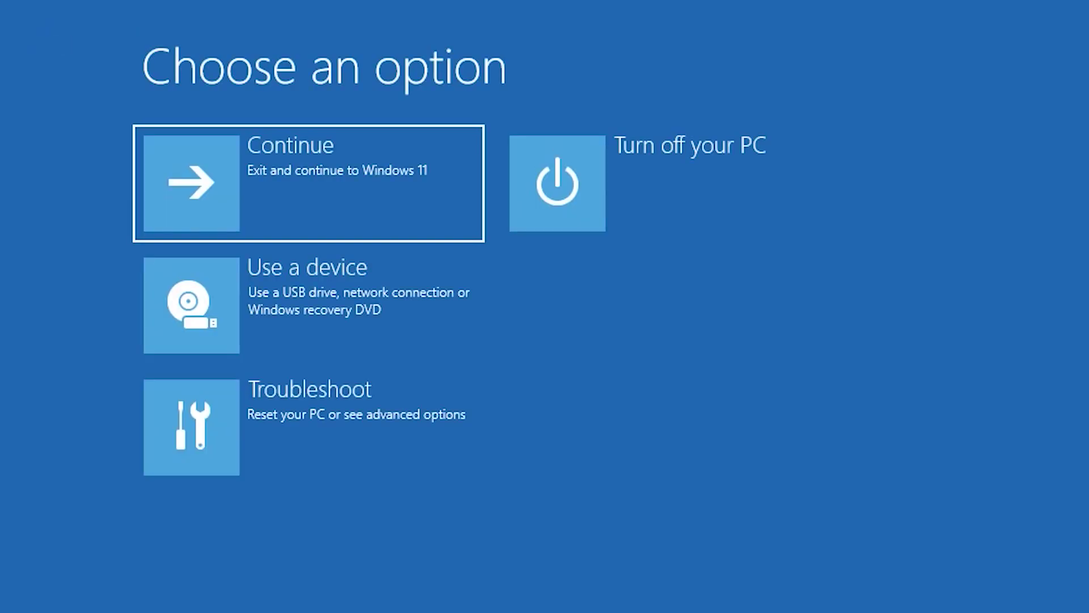
left_click(304, 413)
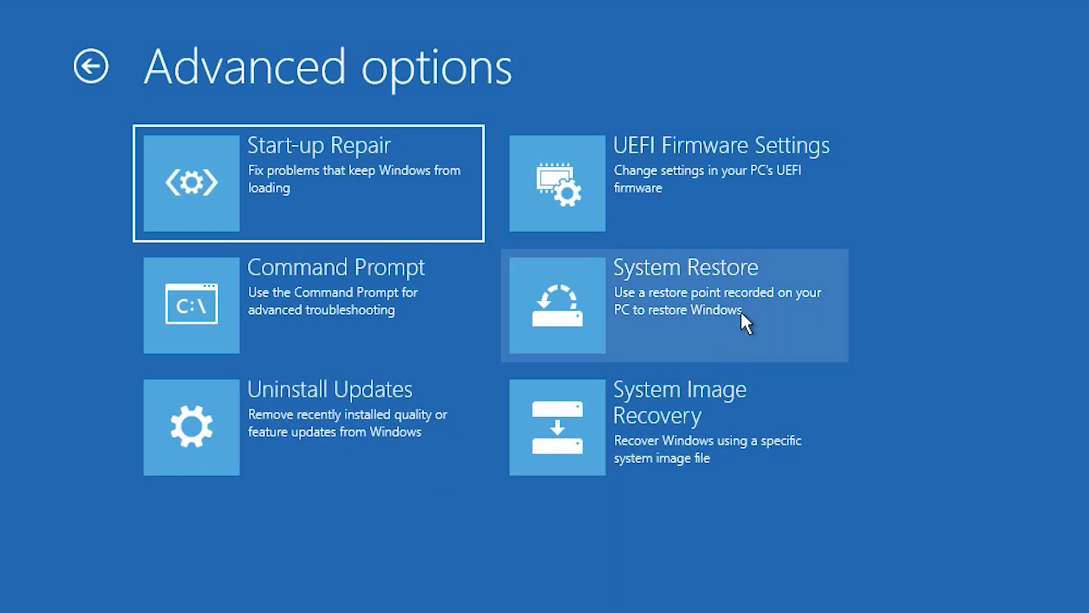
- Restore Windows 11 to the 05/01/2023 07:03:00 Automatic Restore Point and confirm
left_click(741, 312)
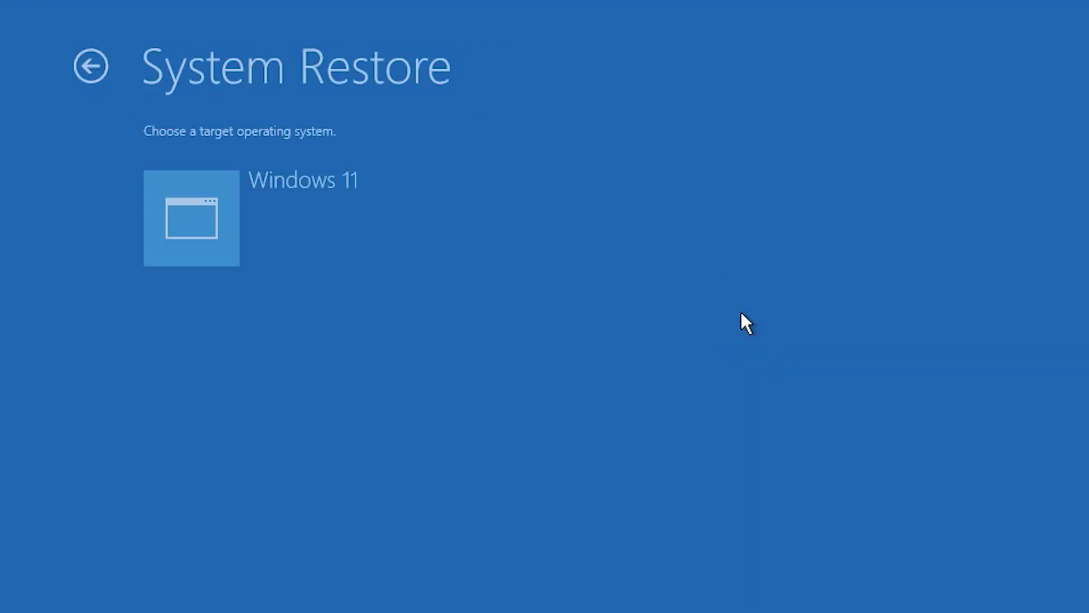
left_click(379, 227)
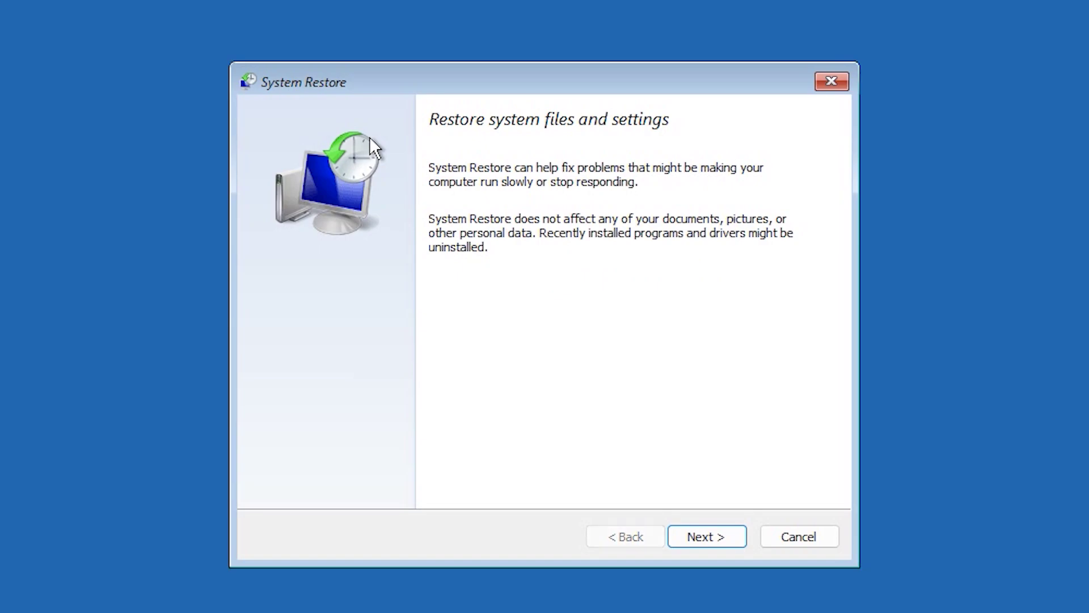
left_click(733, 535)
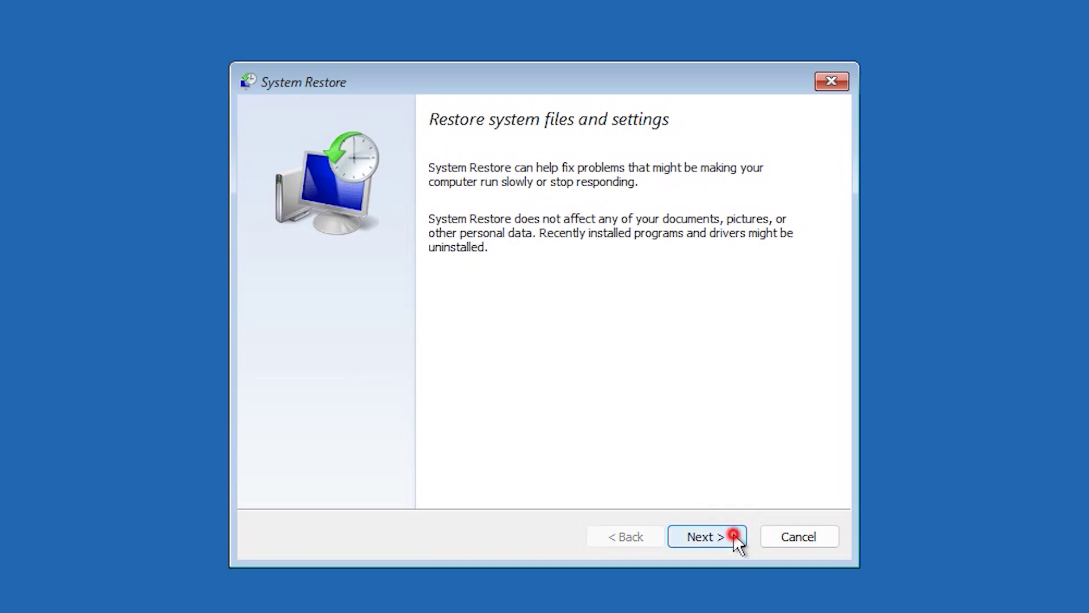
left_click(587, 256)
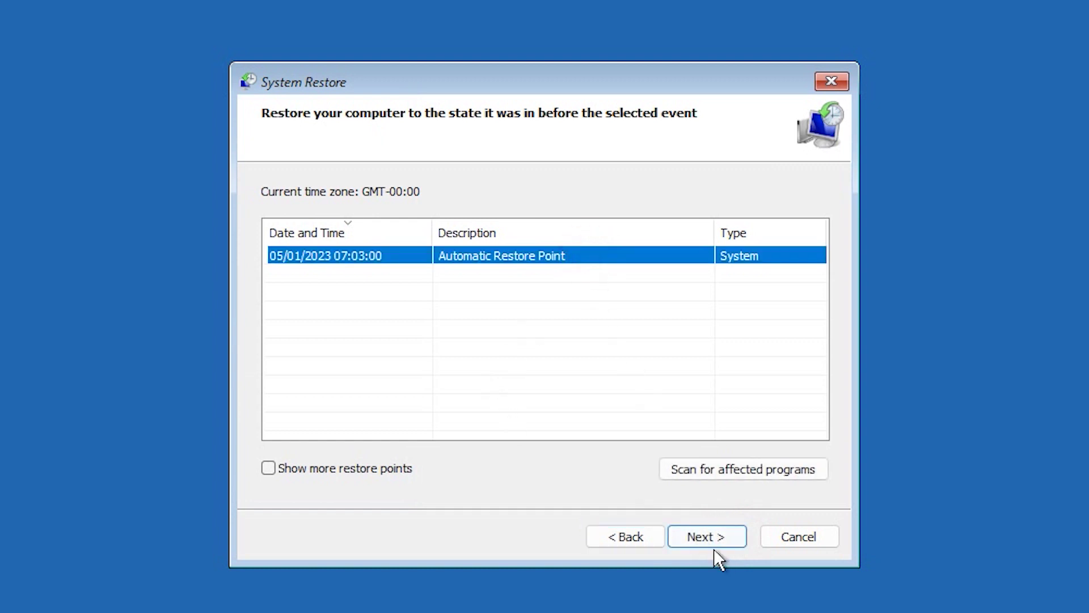
left_click(735, 537)
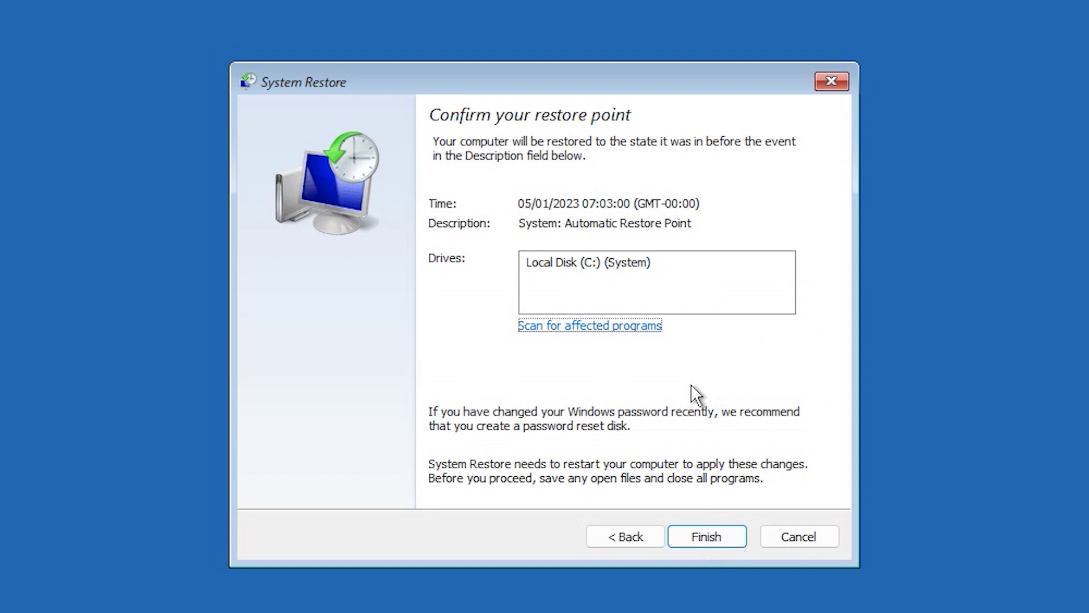
left_click(720, 535)
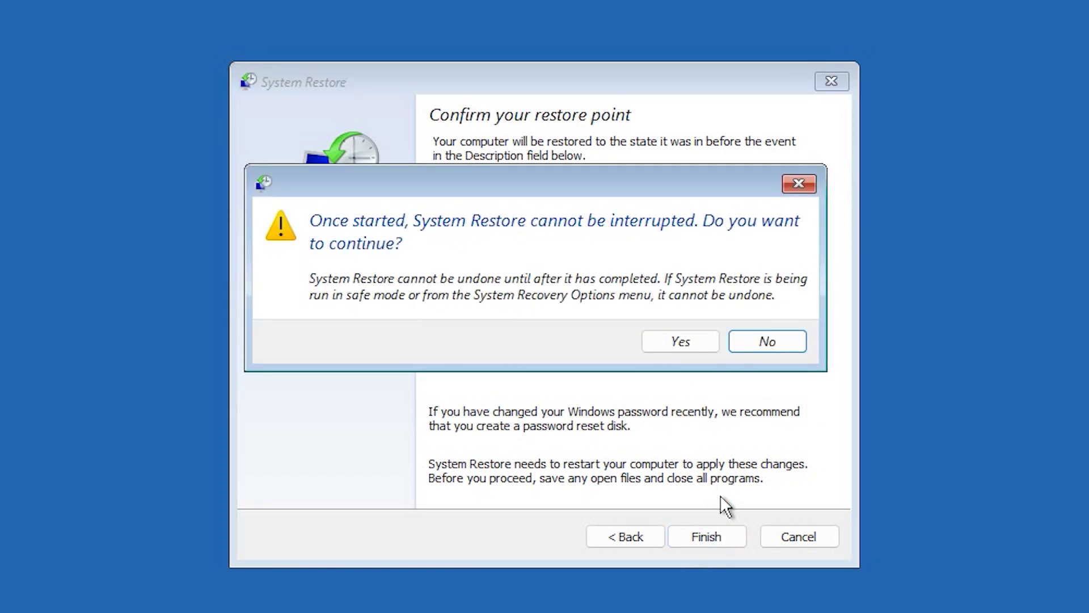
left_click(714, 343)
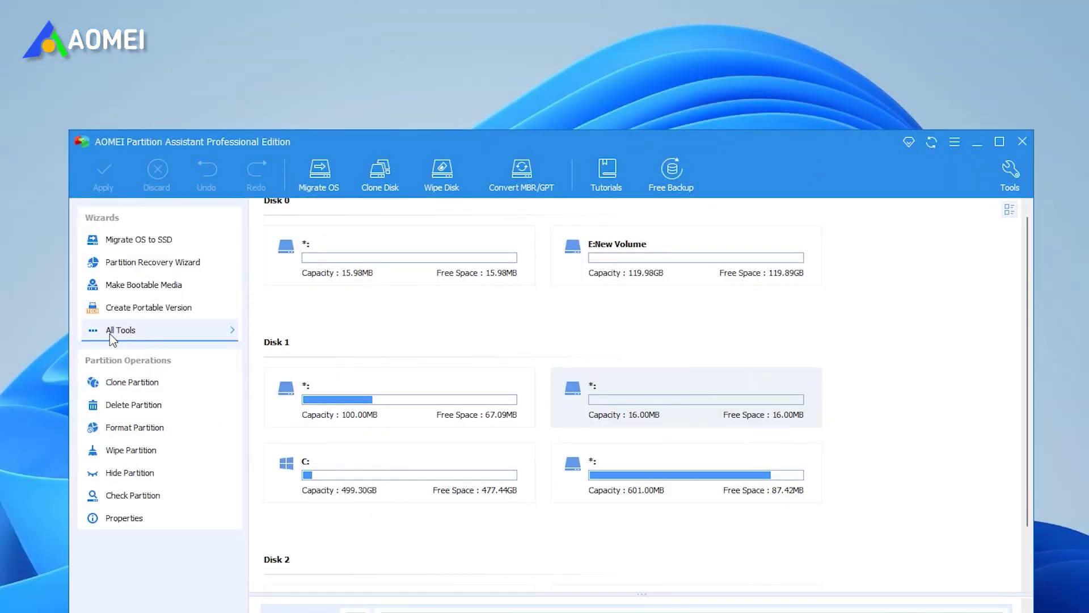
- Show the All Tools list from the Wizards panel
left_click(201, 335)
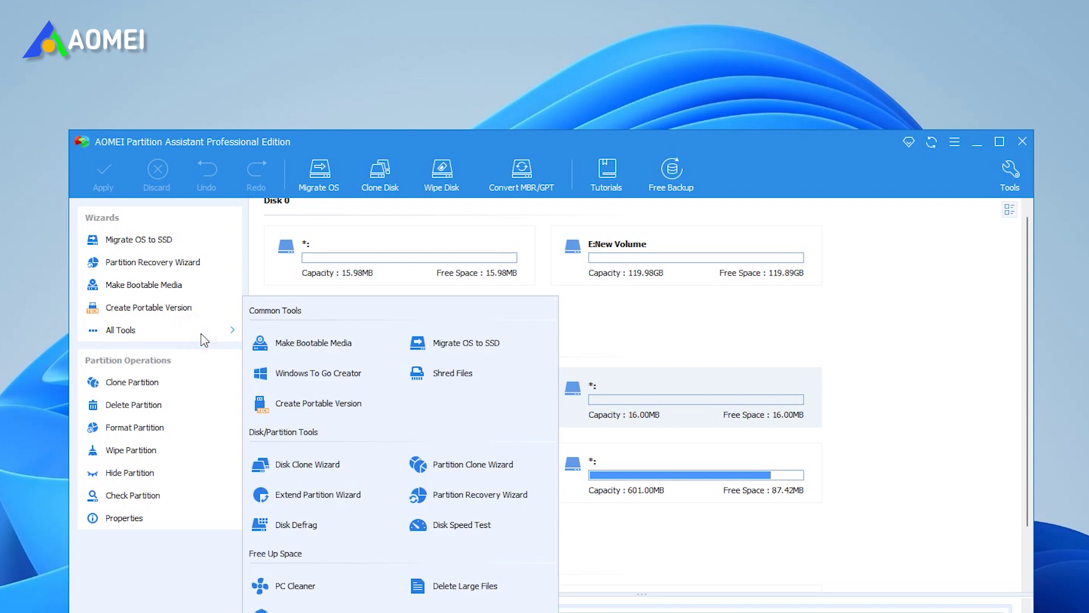
- Start a Clone Disk Quickly job in the Disk Clone Wizard with Disk 1 as source
left_click(354, 469)
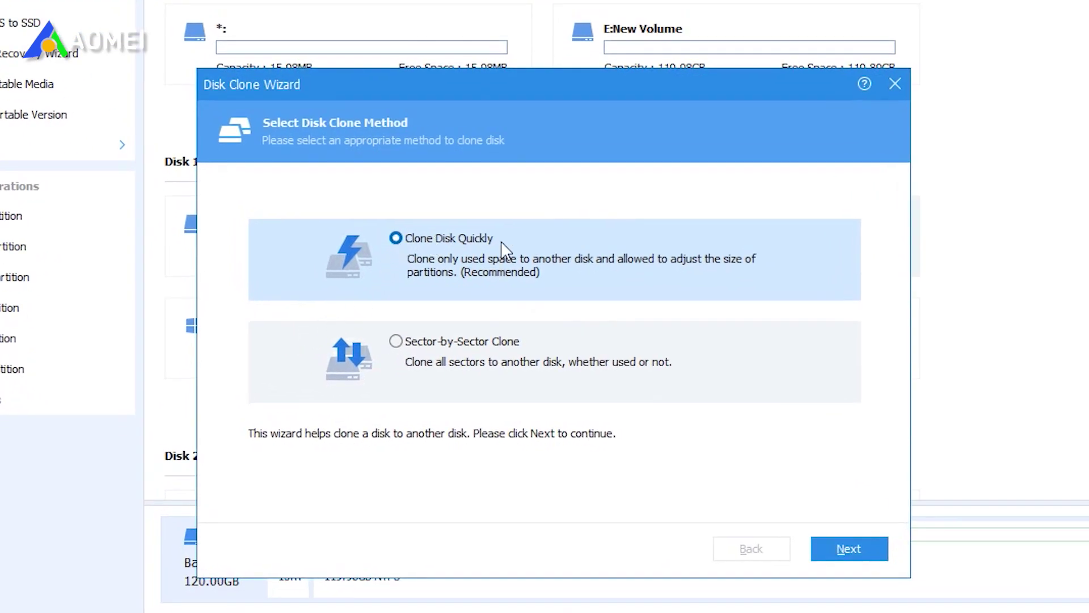
left_click(864, 546)
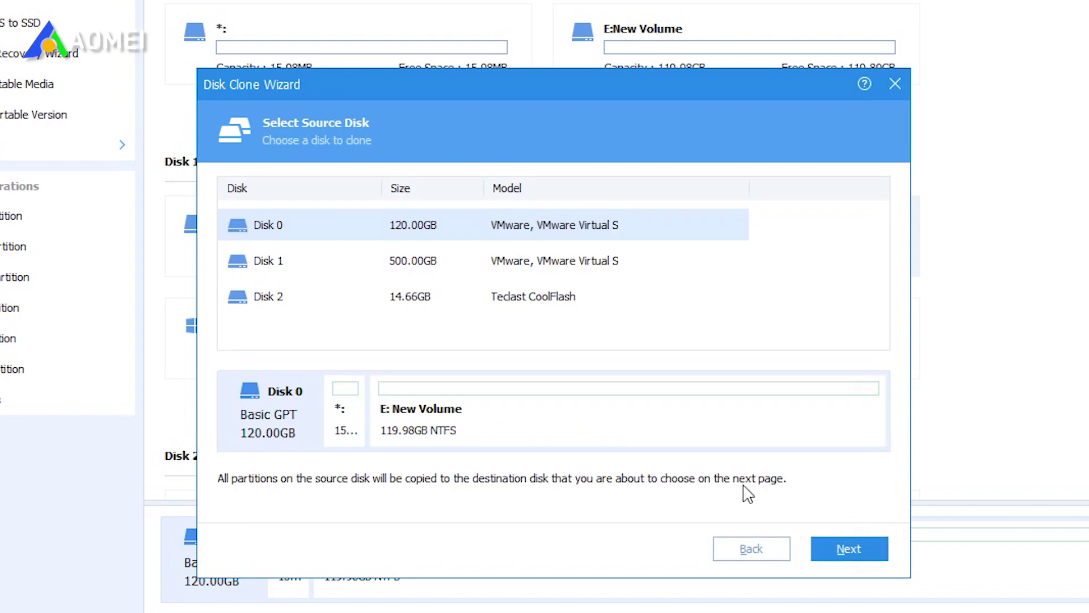
left_click(549, 261)
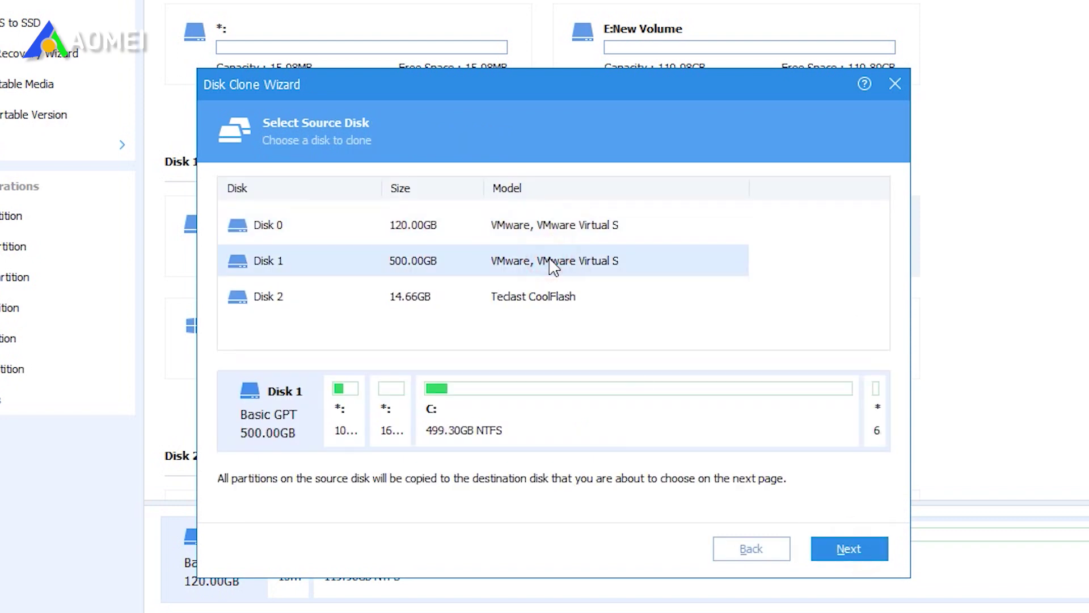
left_click(829, 547)
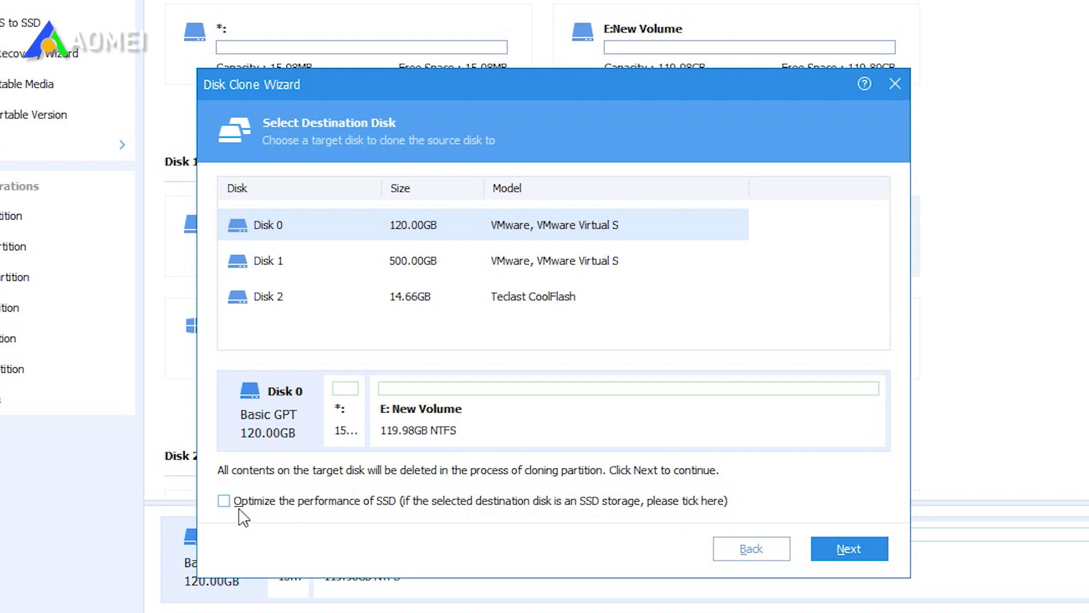
- Set Disk 0 as the SSD-optimized destination, accept wiping it, and choose editable partitions
left_click(383, 507)
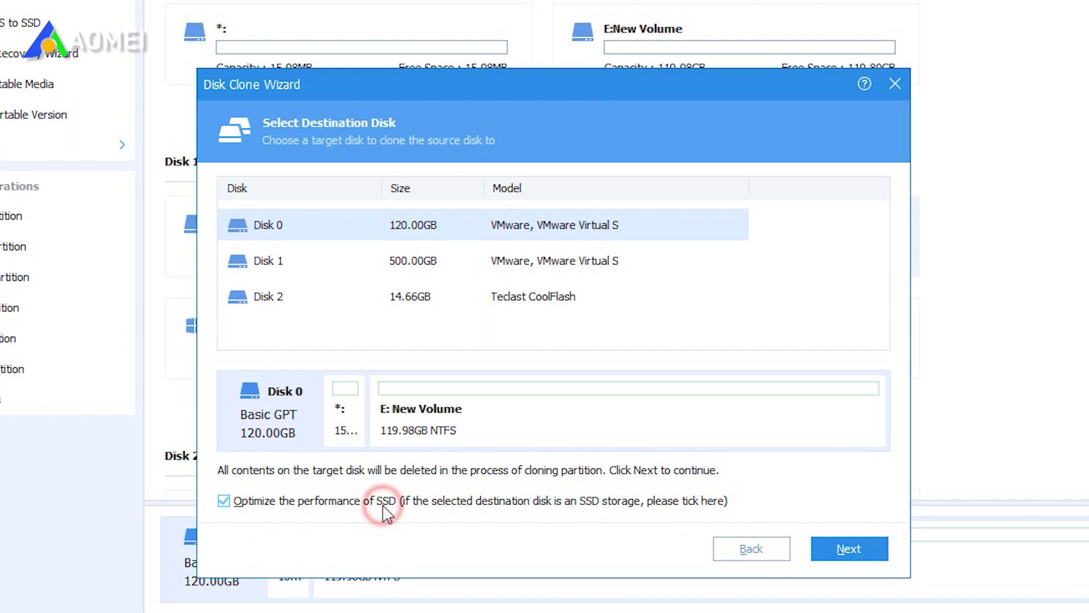
left_click(841, 548)
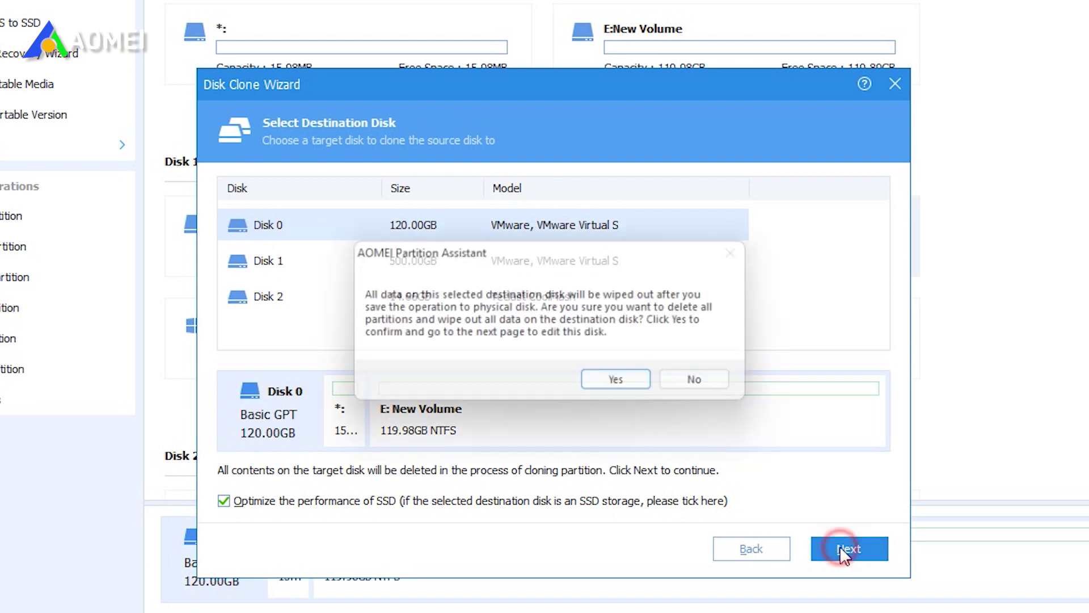
left_click(617, 380)
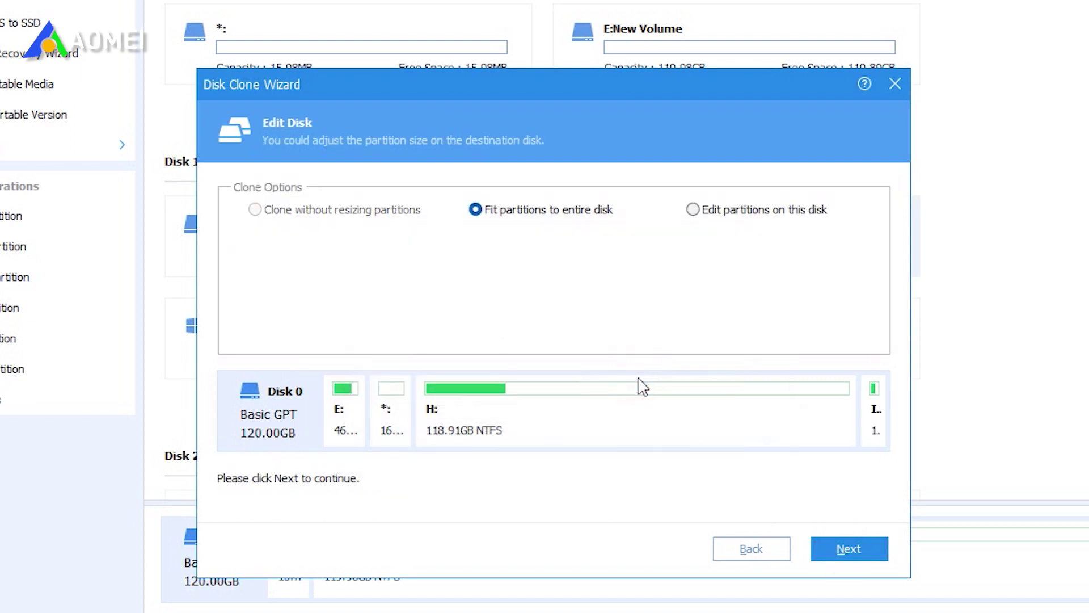
left_click(693, 209)
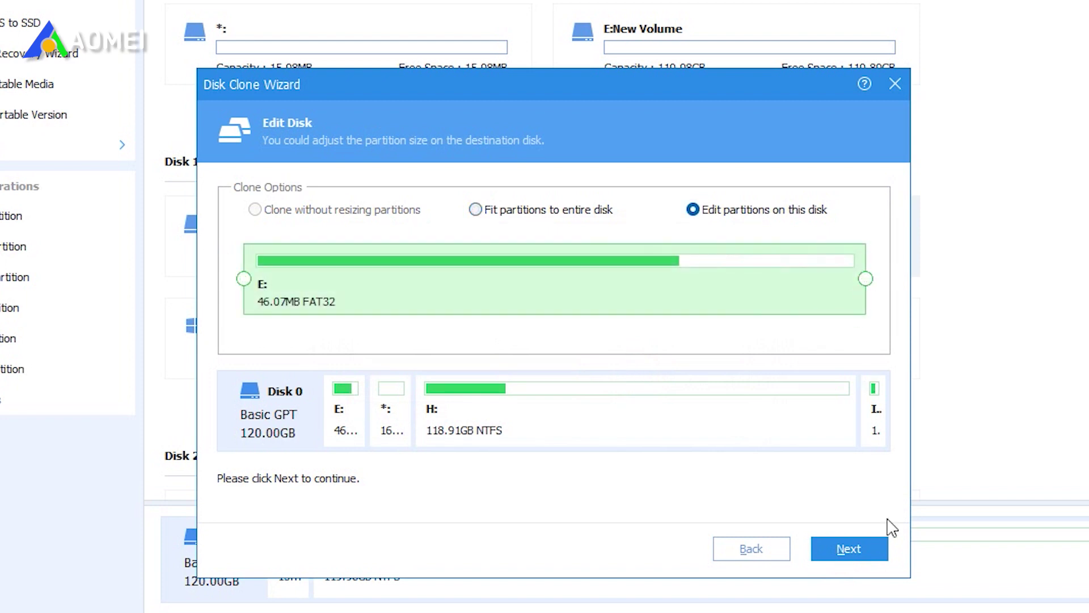
left_click(881, 556)
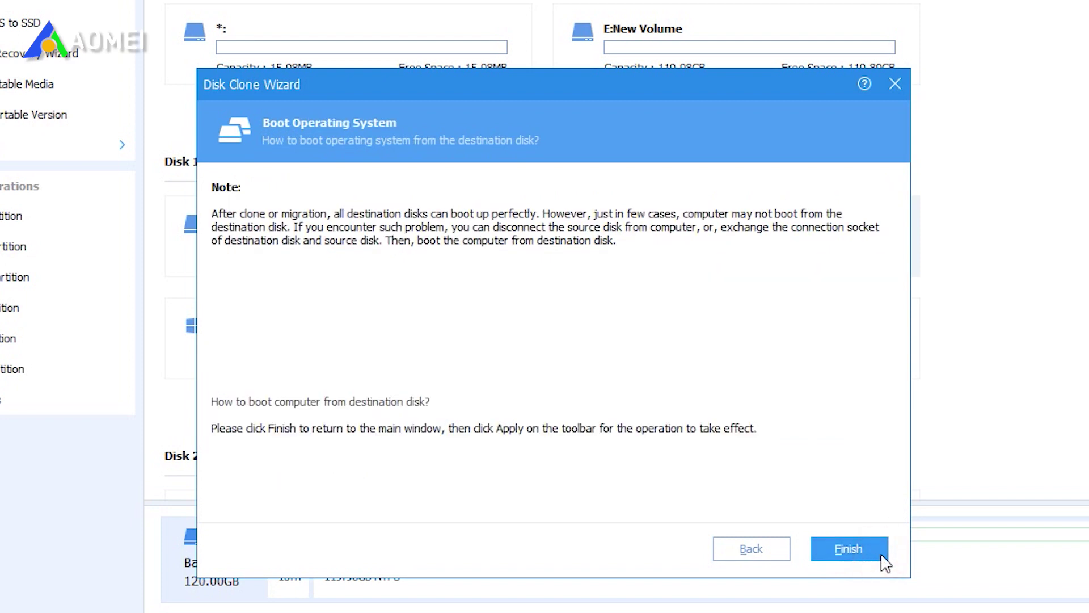
- Apply the queued Disk 1-to-Disk 0 clone, then advance Migrate OS to SSD to disk selection
left_click(864, 555)
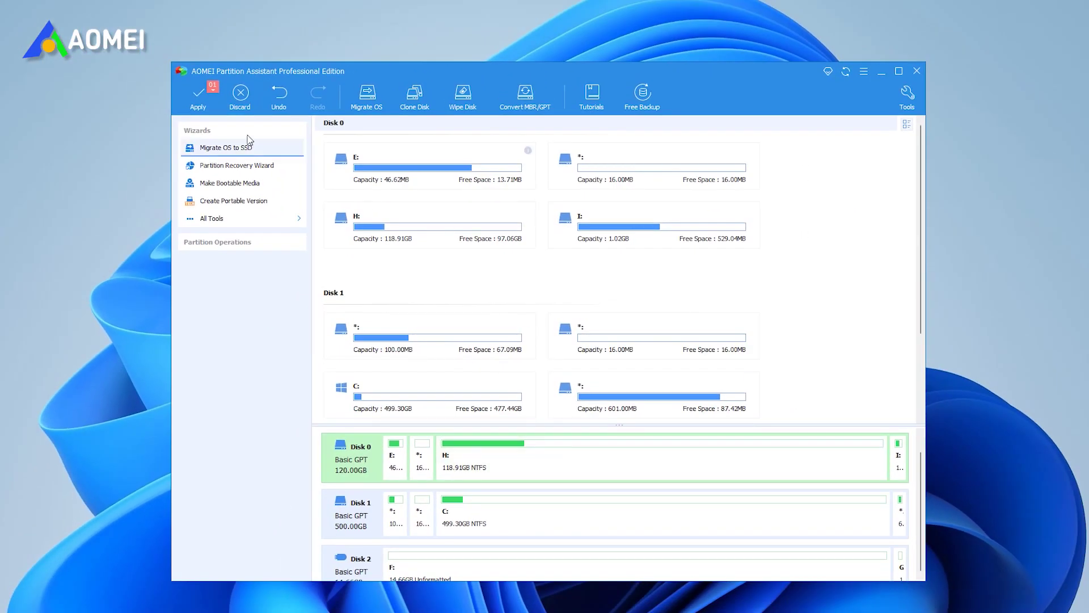
left_click(200, 101)
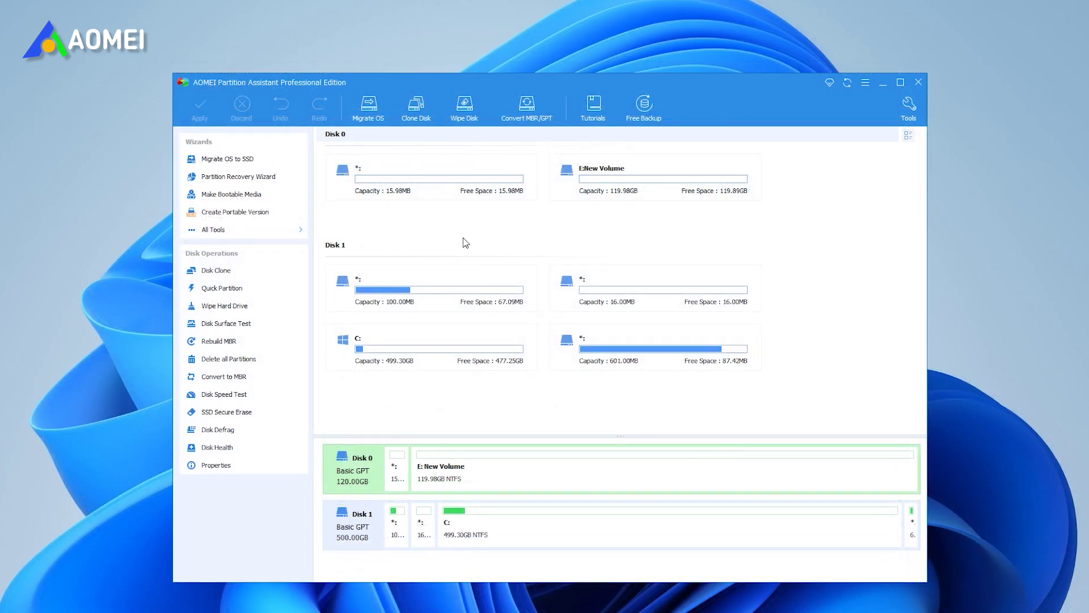
left_click(244, 159)
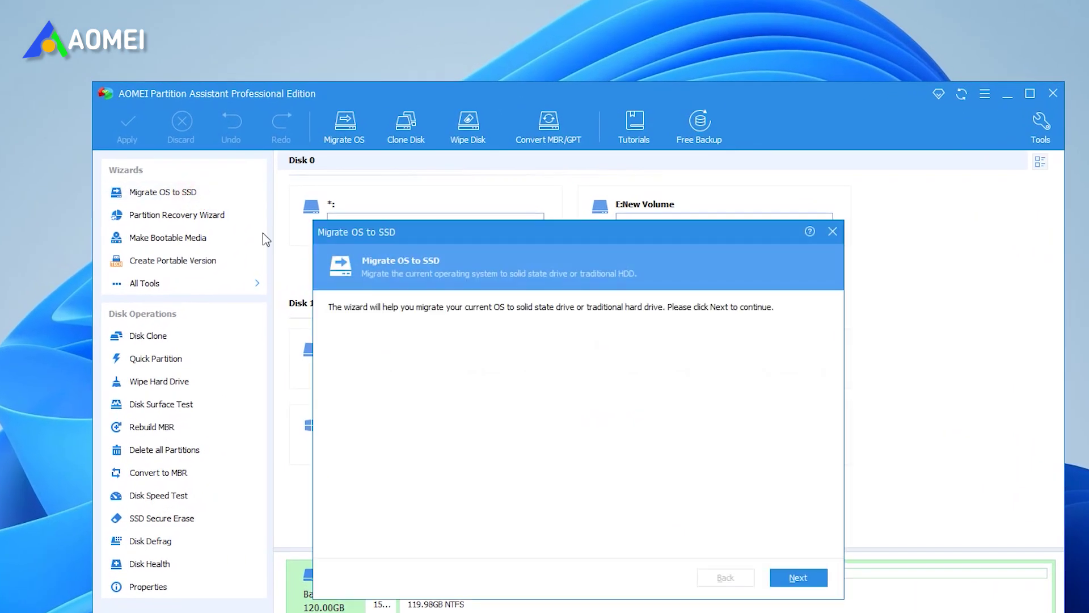
left_click(787, 578)
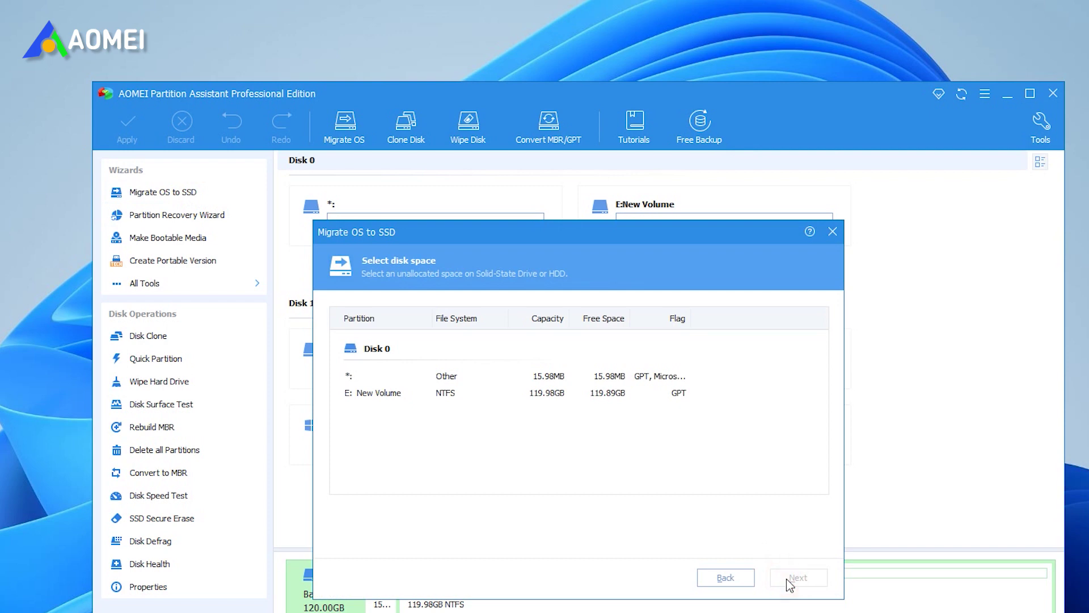